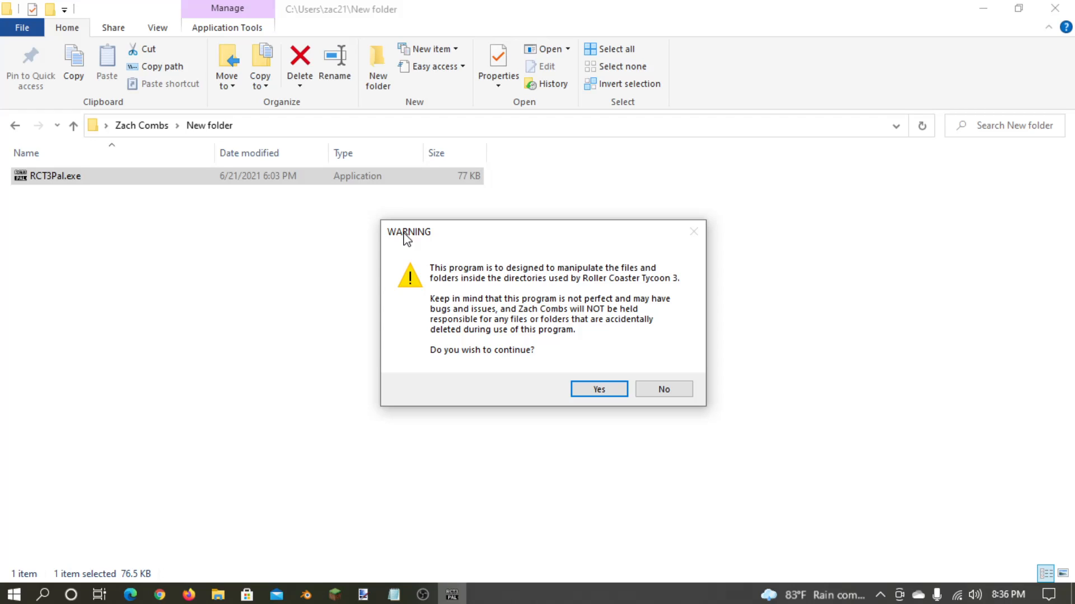
# - Accept the startup warning and reposition the configuration dialog to leave room beside it
pyautogui.click(574, 391)
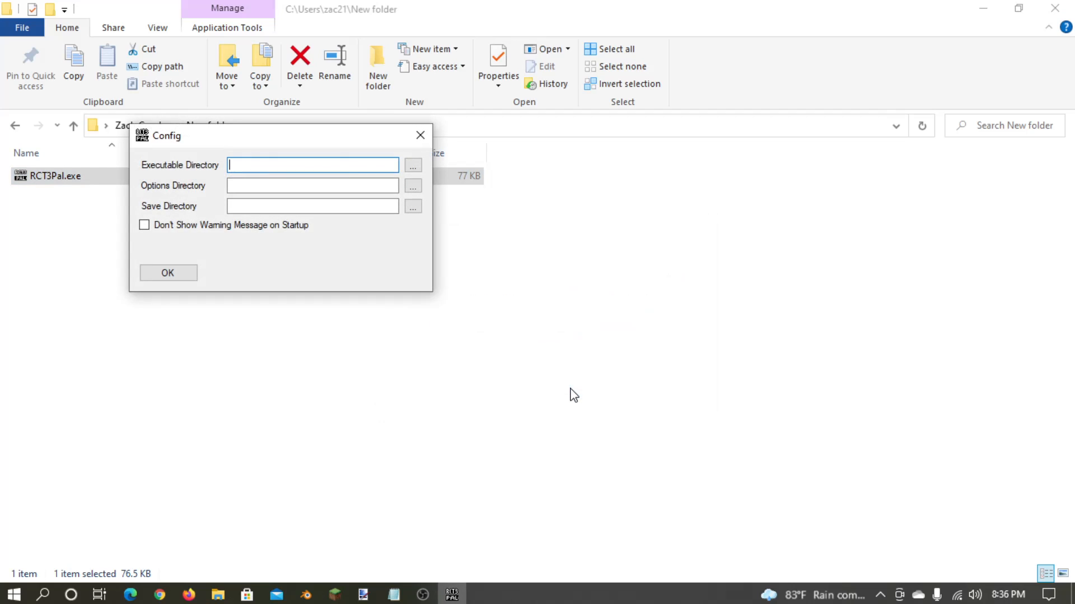
pyautogui.moveTo(197, 142); pyautogui.dragTo(463, 342)
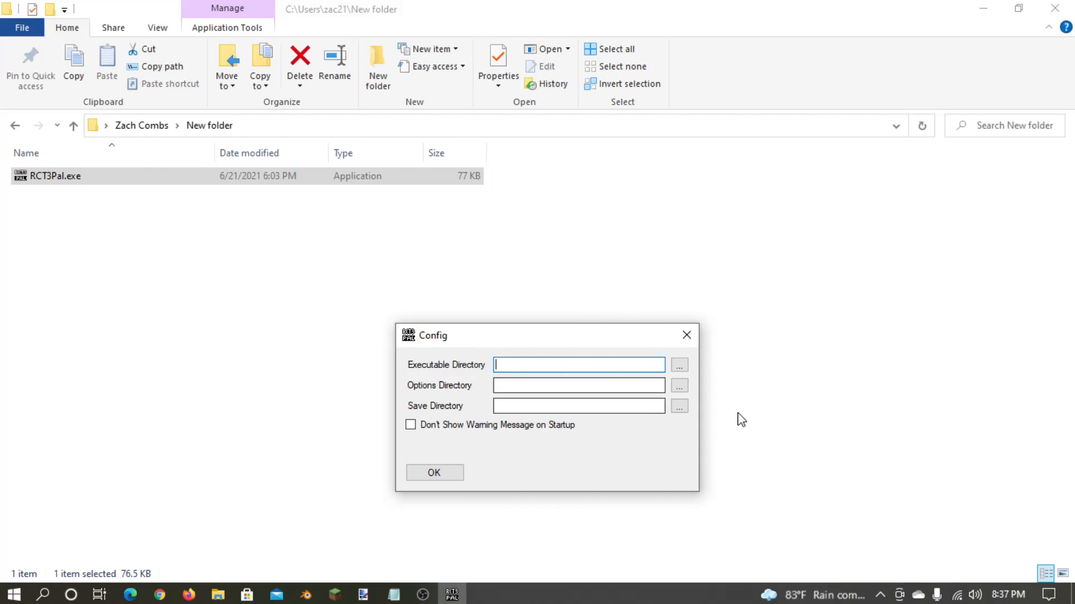
pyautogui.moveTo(500, 341); pyautogui.dragTo(236, 250)
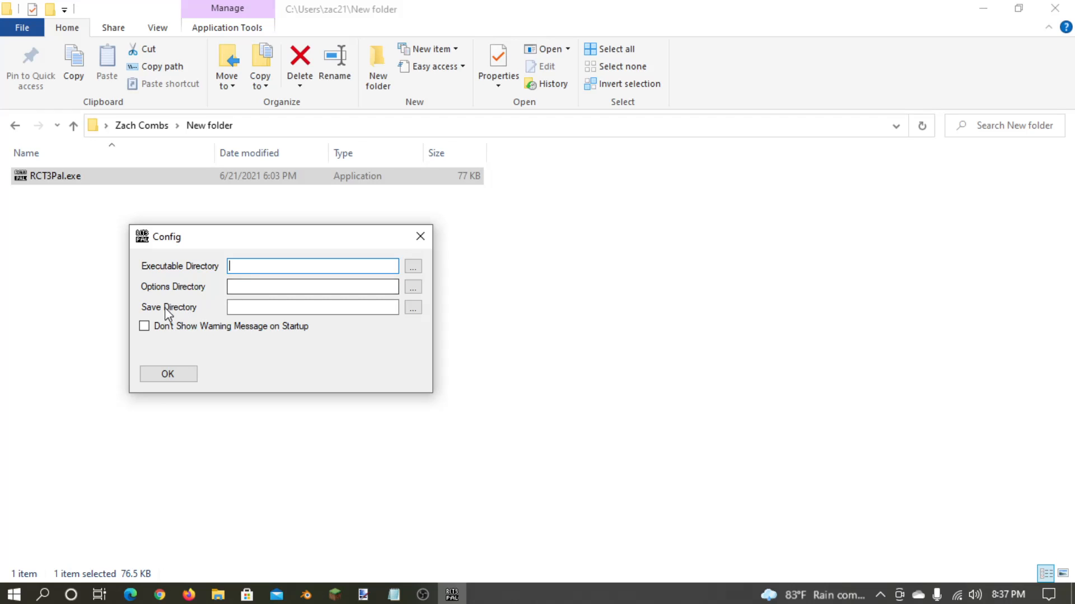
pyautogui.click(308, 303)
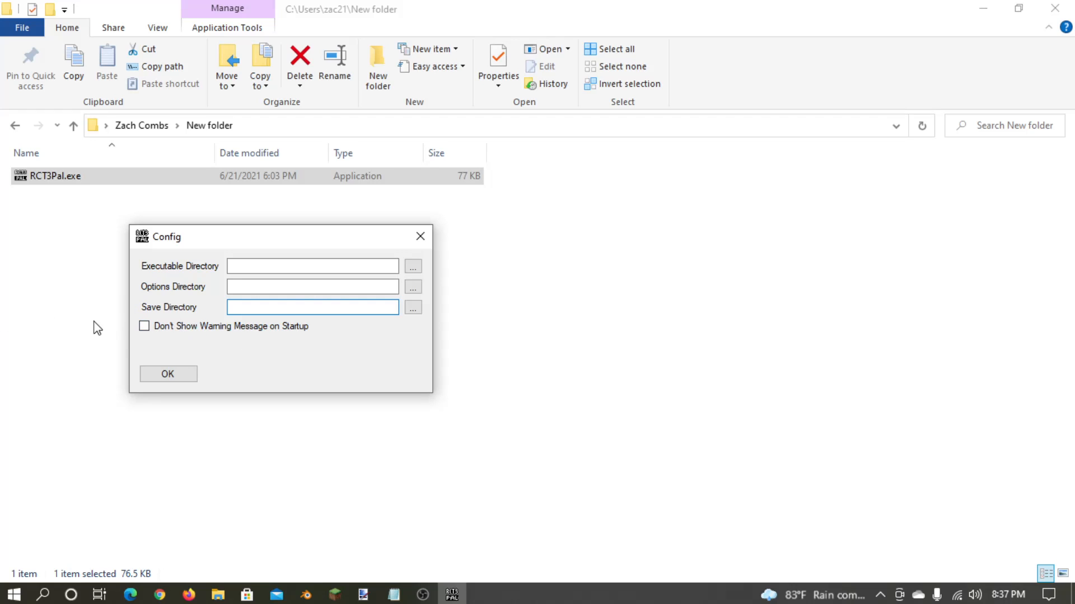
# - Set the Executable Directory to C:\Program Files (x86)\Steam\steamapps\common\RollerCoaster Tycoon 3 Complete Edition, copied from the Notepad list
pyautogui.click(394, 594)
pyautogui.moveTo(980, 95); pyautogui.dragTo(438, 95)
pyautogui.hotkey('ctrl', 'c')
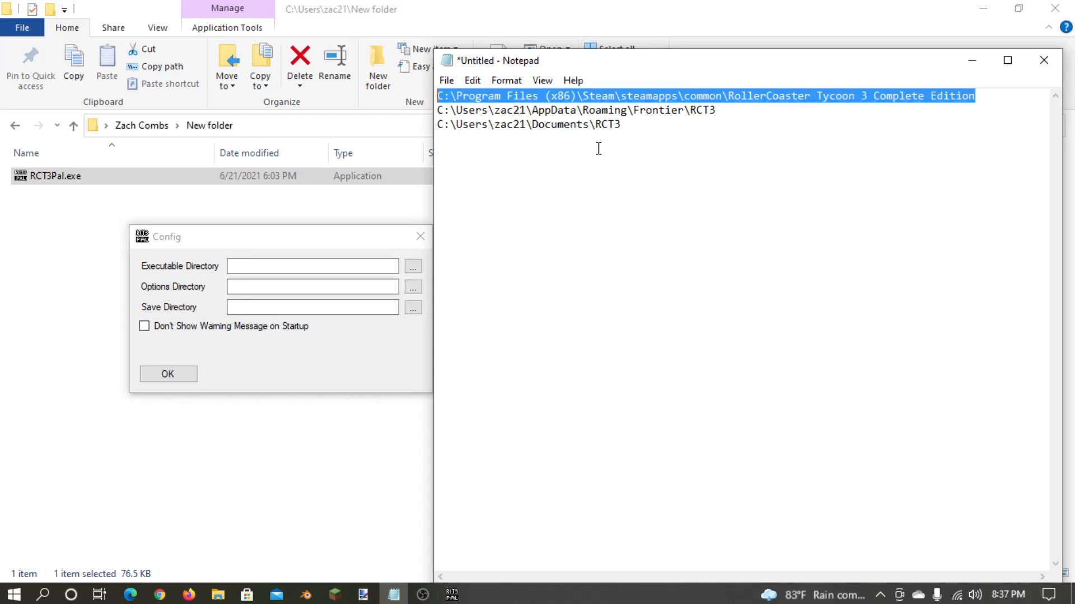
pyautogui.click(328, 263)
pyautogui.hotkey('ctrl', 'v')
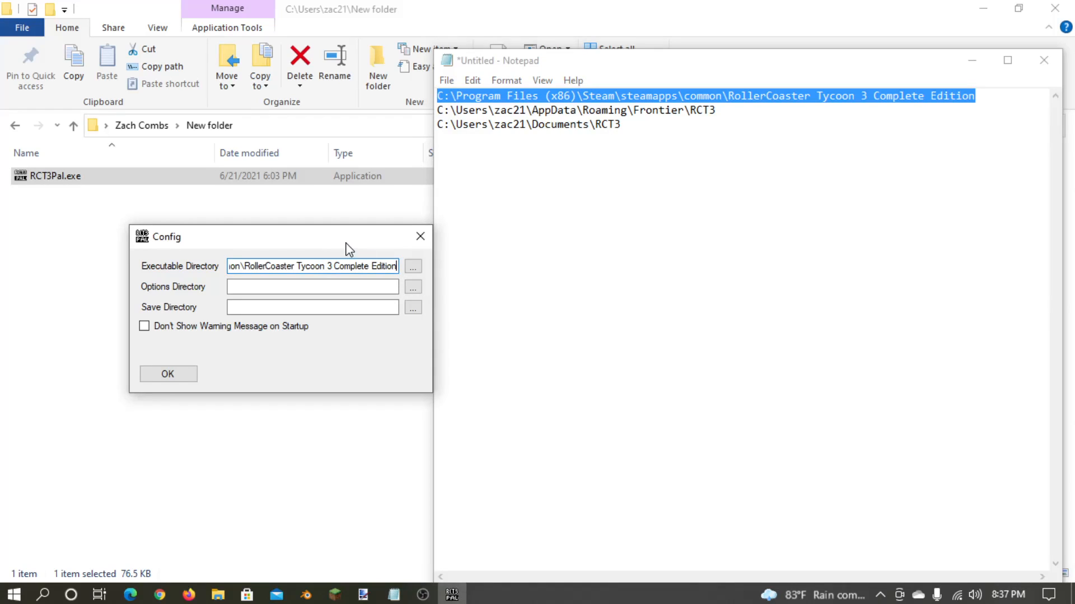
# - View the folder browser for the executable, options and save directories, dismissing each without choosing a folder
pyautogui.click(413, 267)
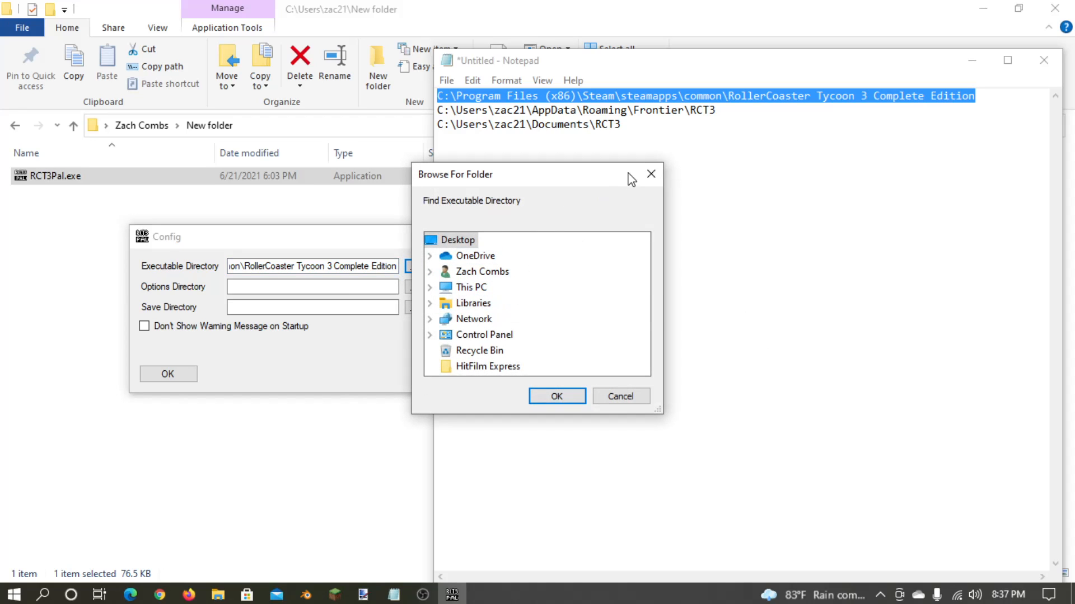
pyautogui.click(652, 174)
pyautogui.click(413, 287)
pyautogui.click(652, 174)
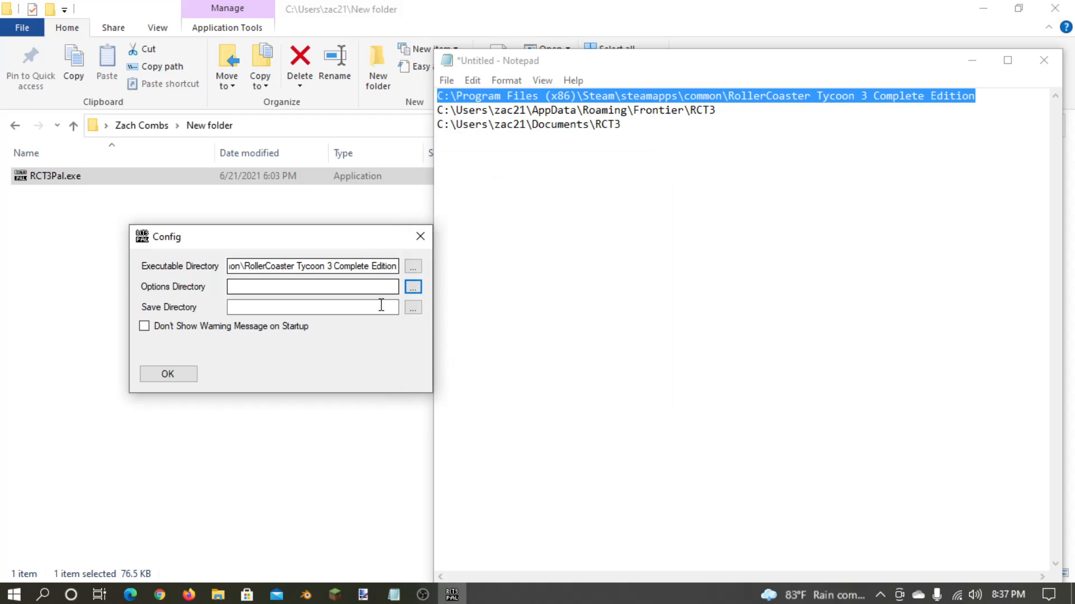
pyautogui.click(411, 308)
pyautogui.click(652, 174)
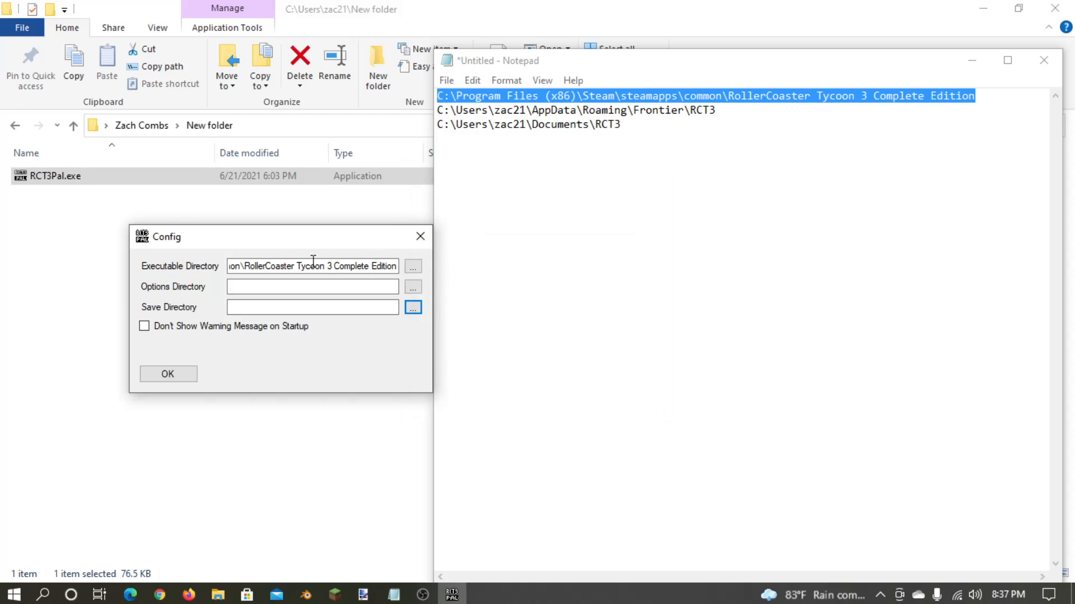
# - Copy the AppData\Roaming\Frontier\RCT3 path from Notepad into the Options Directory
pyautogui.moveTo(722, 109); pyautogui.dragTo(335, 109)
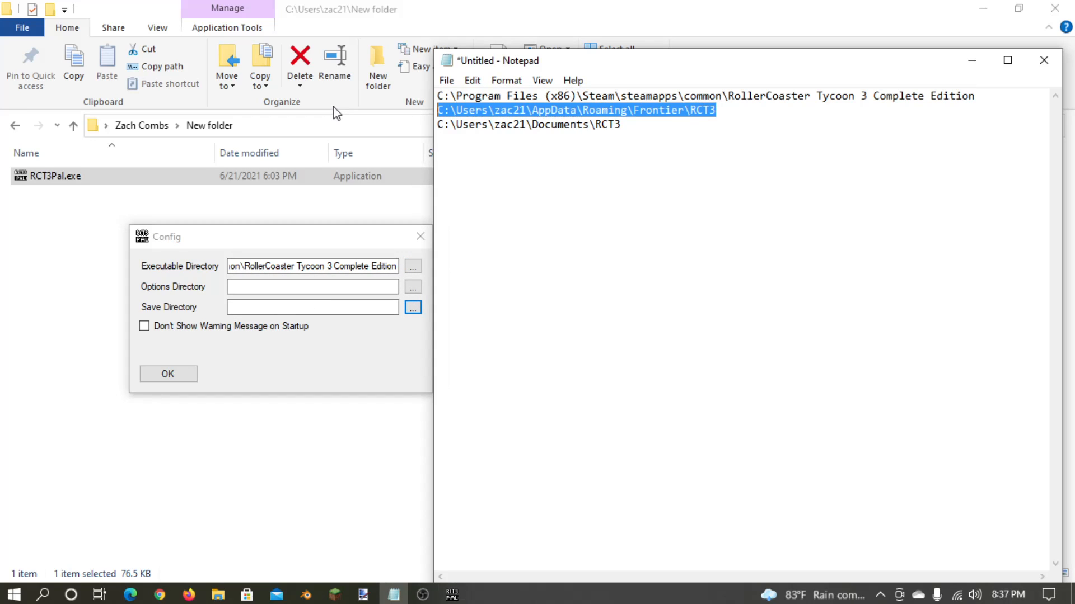
pyautogui.hotkey('ctrl', 'c')
pyautogui.click(340, 287)
pyautogui.hotkey('ctrl', 'v')
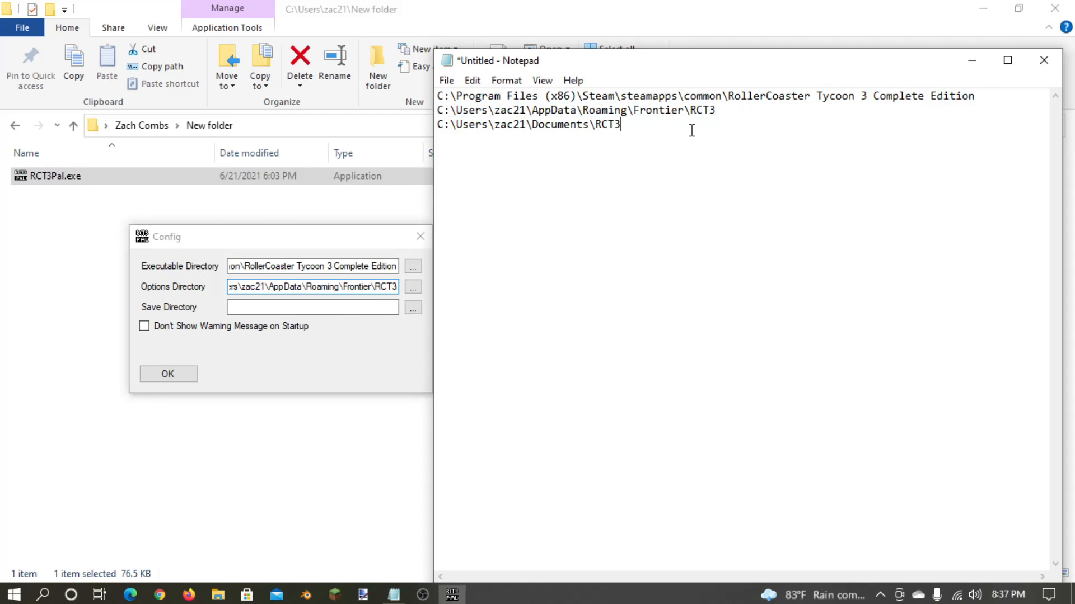
# - Copy the Documents\RCT3 path from Notepad into the Save Directory and check the other directory paths
pyautogui.moveTo(693, 126); pyautogui.dragTo(146, 135)
pyautogui.hotkey('ctrl', 'c')
pyautogui.click(329, 335)
pyautogui.click(305, 307)
pyautogui.hotkey('ctrl', 'v')
pyautogui.moveTo(345, 287); pyautogui.dragTo(502, 279)
pyautogui.click(362, 266)
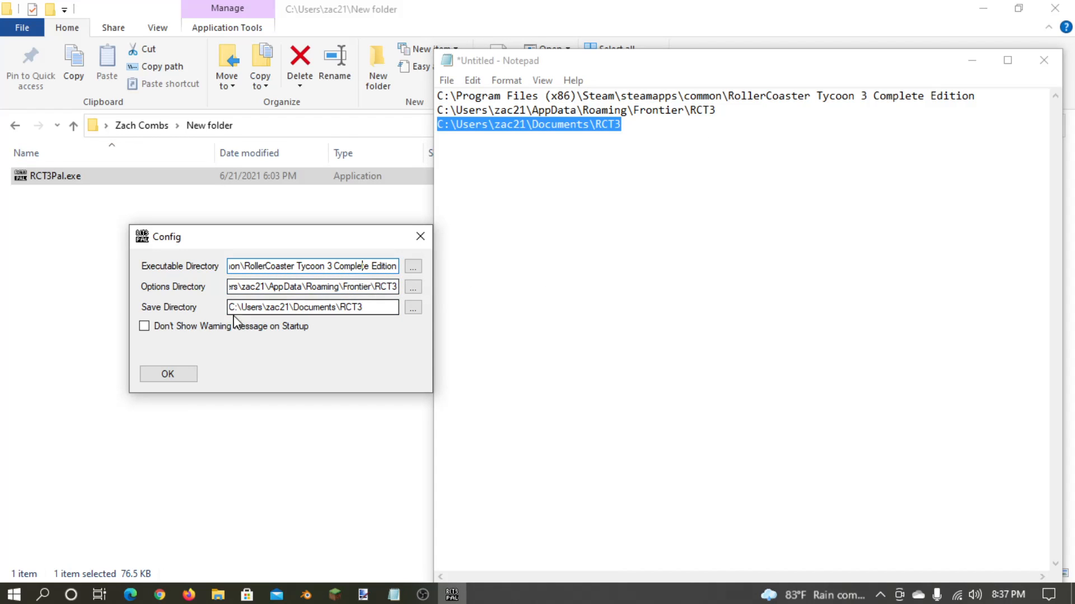
# - Disable the warning message on startup, minimize Notepad and confirm the configuration
pyautogui.click(167, 328)
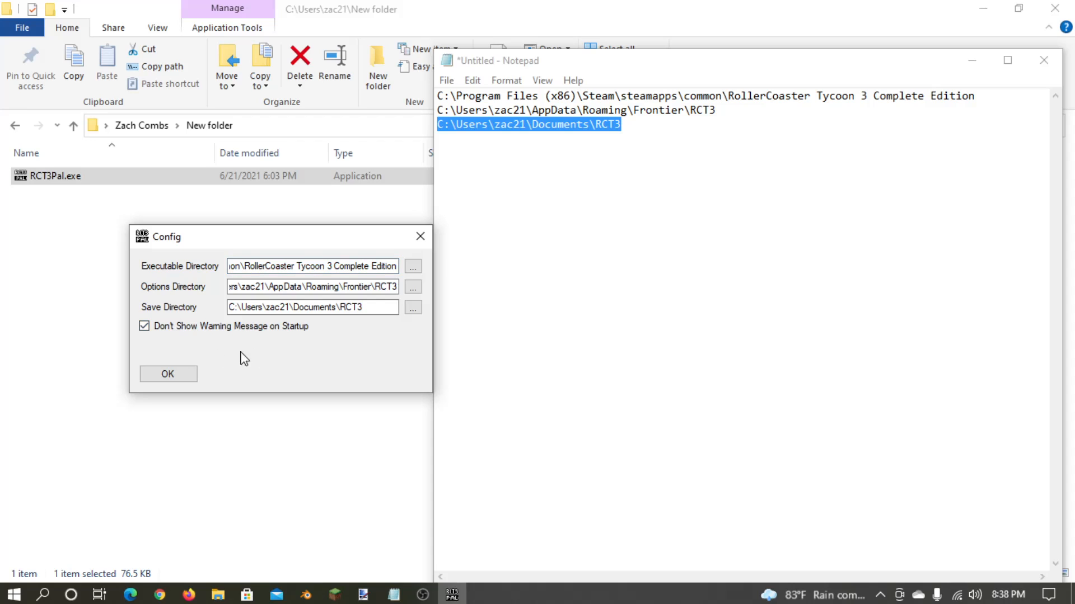
pyautogui.click(986, 63)
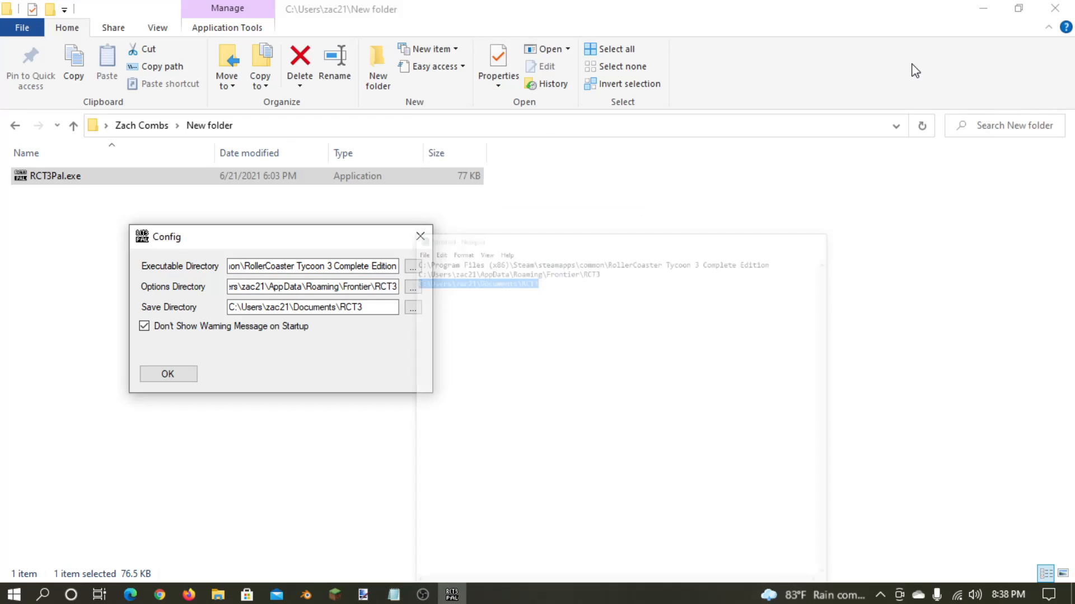
pyautogui.click(178, 374)
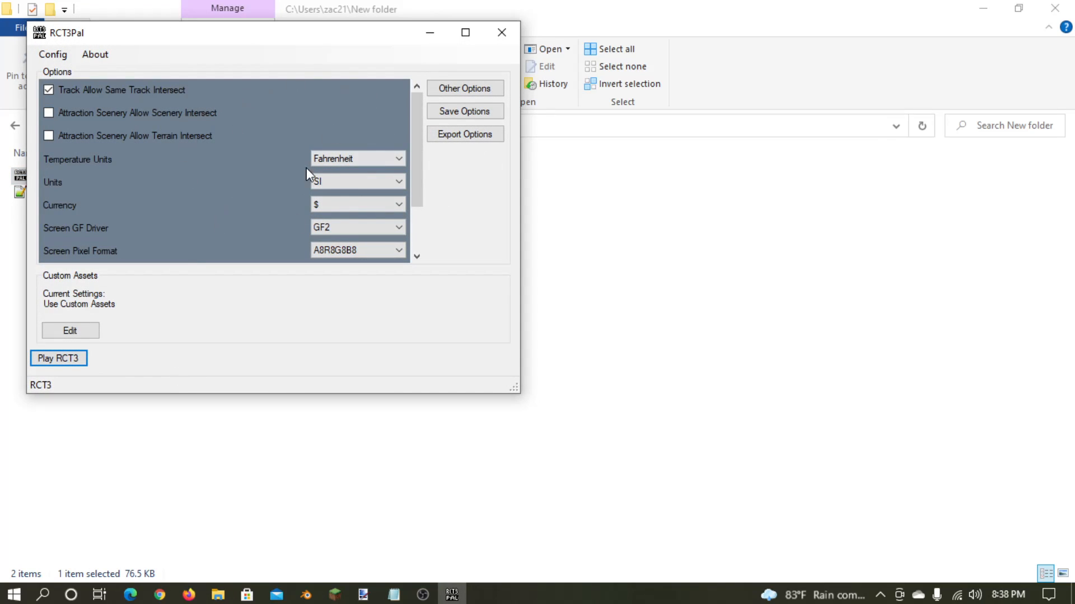
# - Reopen the configuration and try confirming a Save Directory path with a stray "c" added
pyautogui.click(52, 54)
pyautogui.click(298, 125)
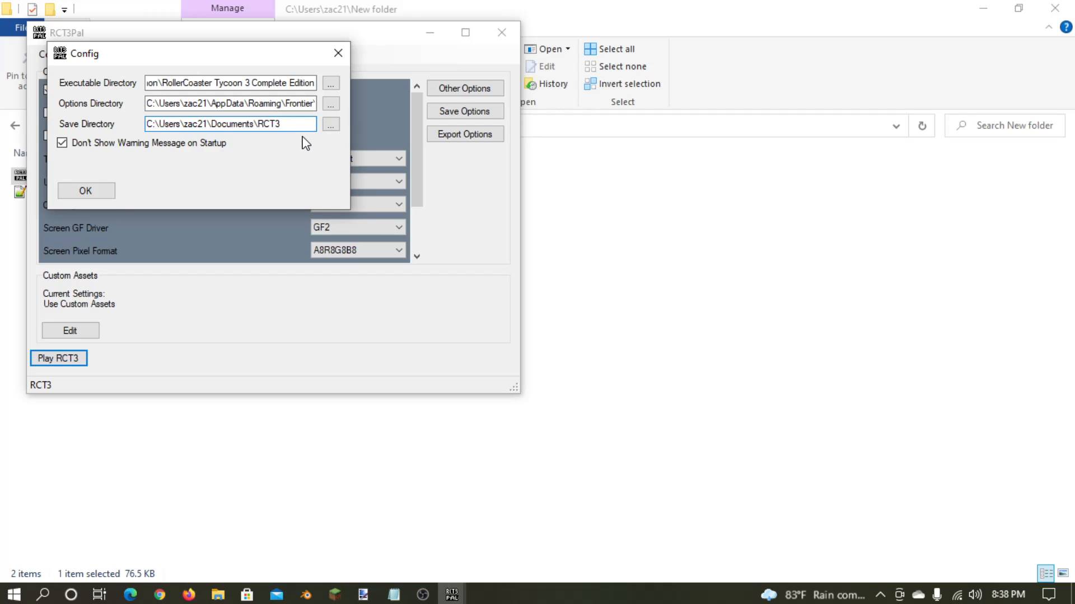
pyautogui.write('c')
pyautogui.click(109, 191)
pyautogui.click(598, 356)
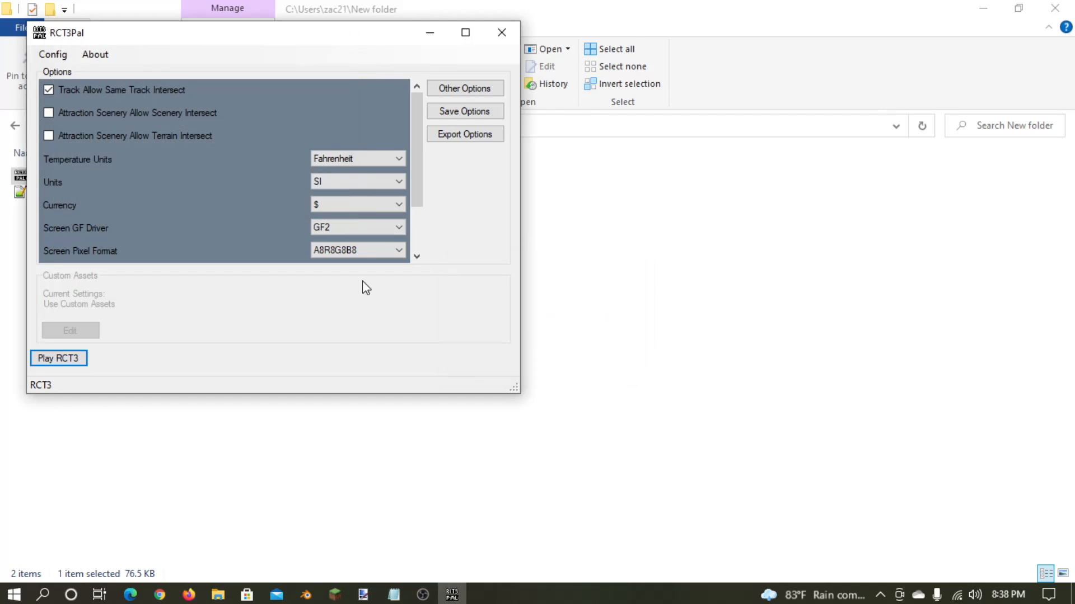
# - Remove the extra character from the Save Directory path, check the Options Directory and confirm the configuration
pyautogui.click(53, 54)
pyautogui.click(313, 145)
pyautogui.press('BackSpace')
pyautogui.moveTo(319, 124); pyautogui.dragTo(514, 127)
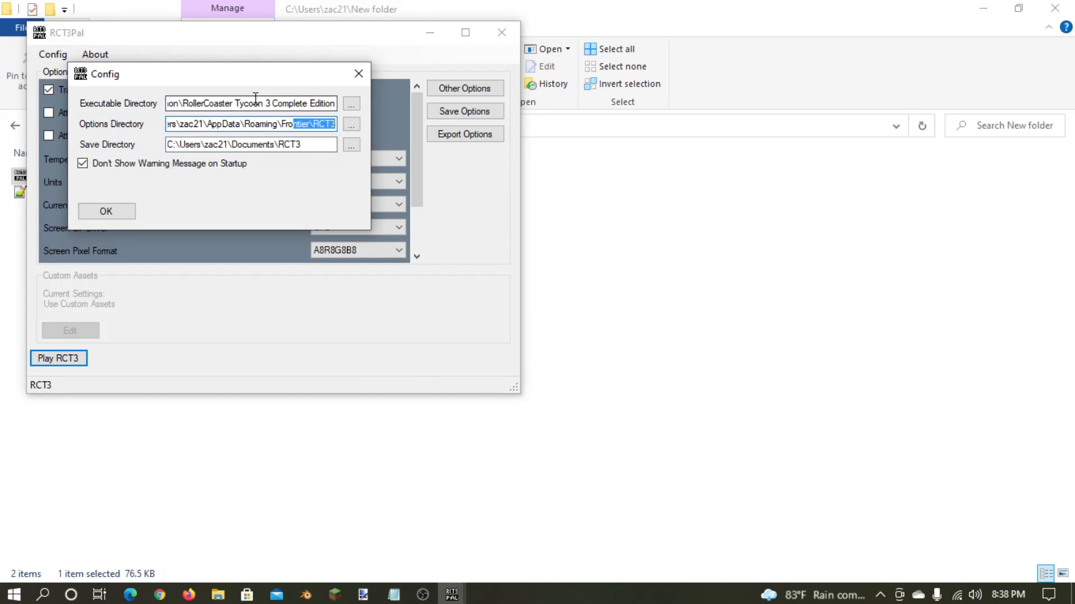
pyautogui.click(105, 211)
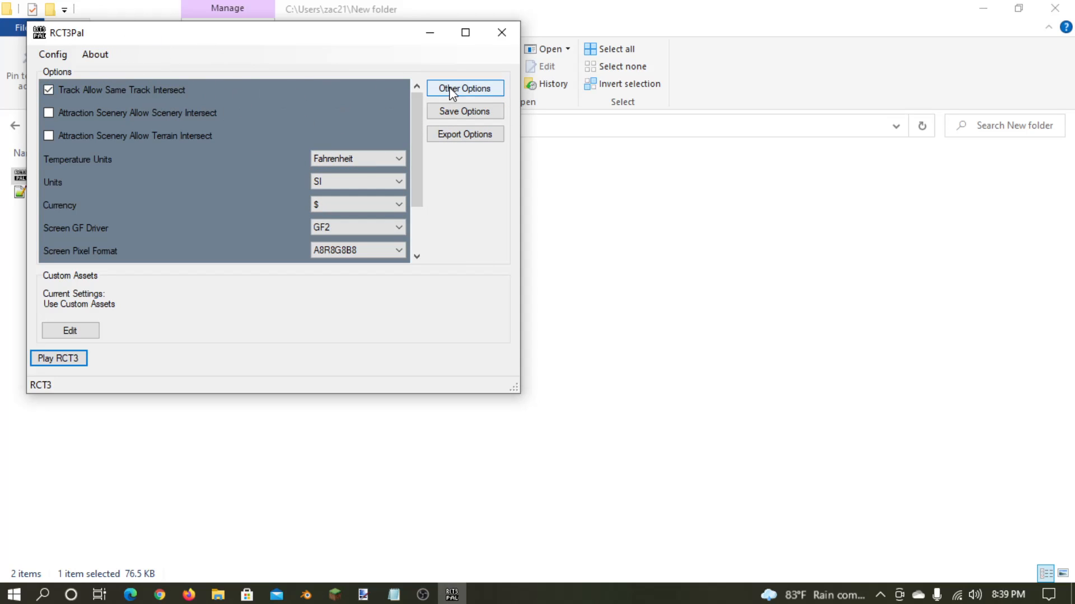
# - Look through the main options list and the additional values in Other Options
pyautogui.moveTo(418, 122)
pyautogui.mouseDown()
pyautogui.moveTo(438, 242)
pyautogui.moveTo(411, 125)
pyautogui.mouseUp()
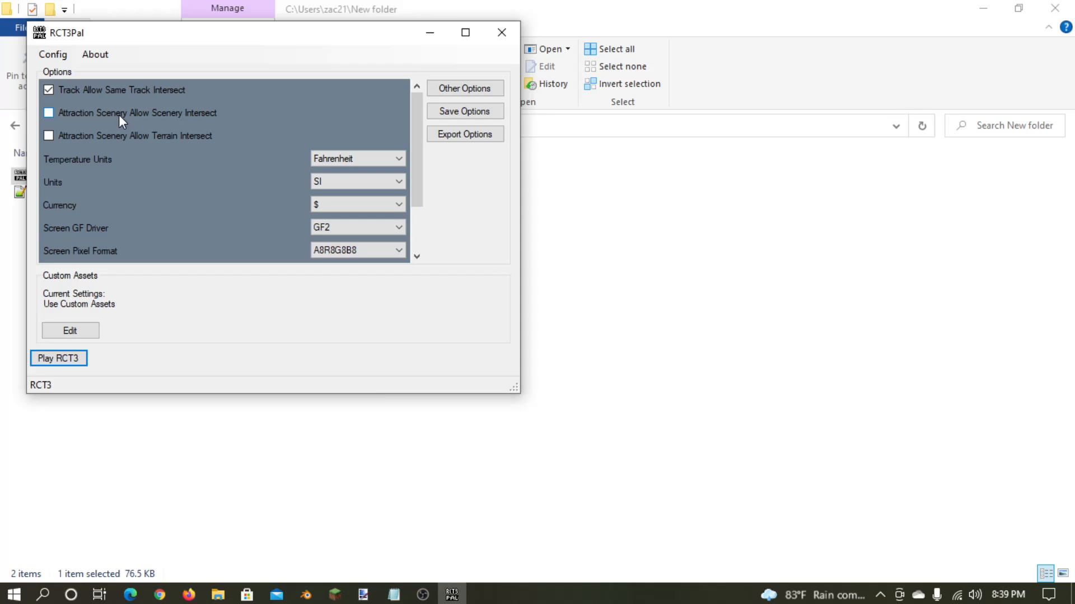
pyautogui.scroll(-2, 234, 151)
pyautogui.scroll(2, 234, 152)
pyautogui.scroll(-2, 259, 169)
pyautogui.scroll(2, 325, 147)
pyautogui.click(476, 99)
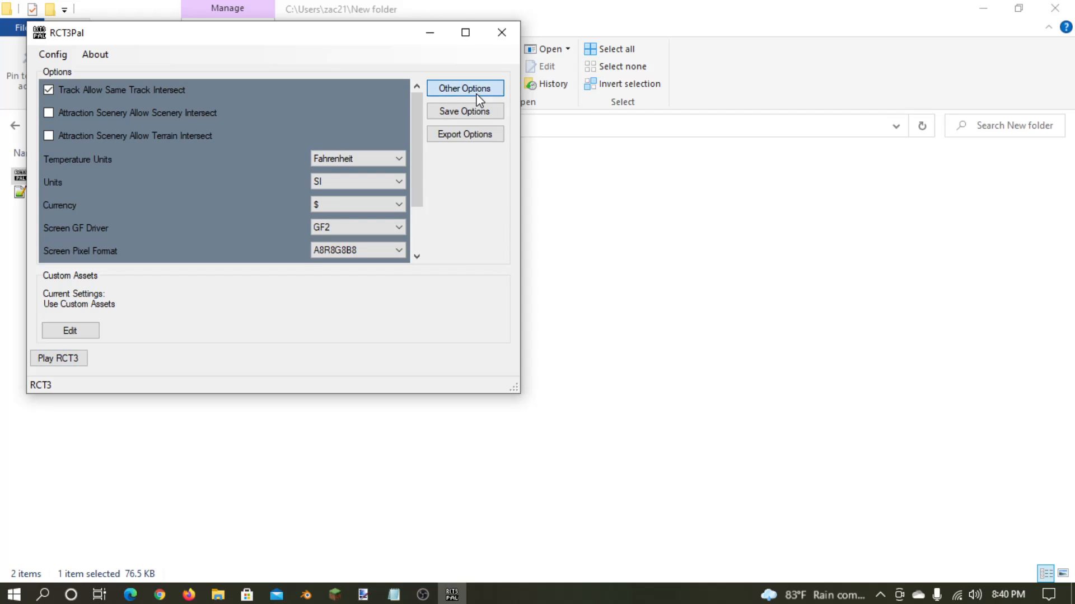
pyautogui.click(245, 94)
pyautogui.scroll(-1, 98, 507)
pyautogui.scroll(1, 122, 465)
pyautogui.scroll(-1, 118, 83)
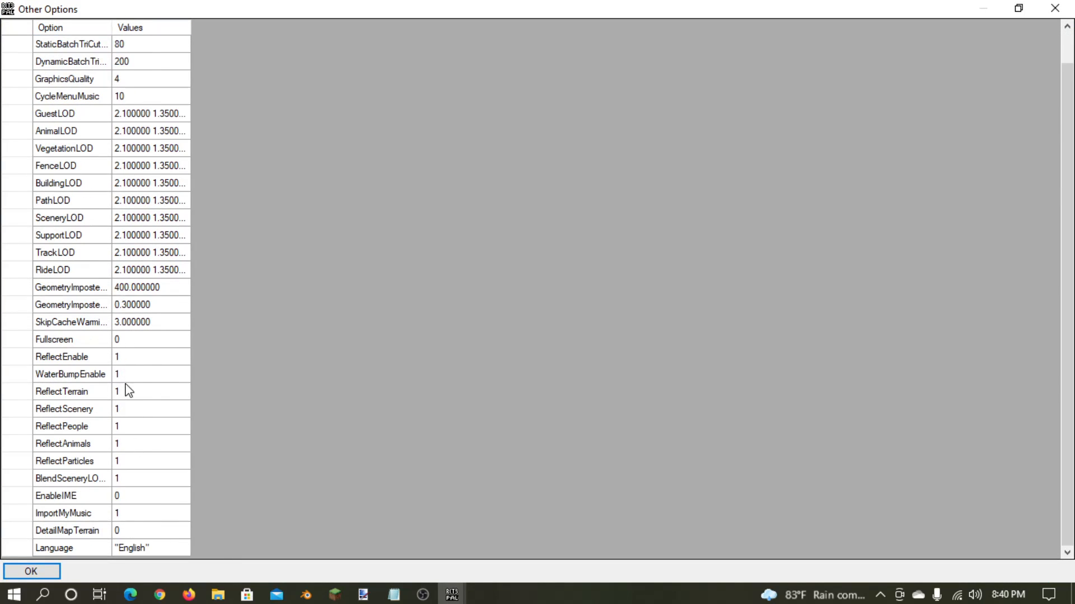
# - Try the Fullscreen value at 1, set it back to 0 and confirm Other Options
pyautogui.click(151, 342)
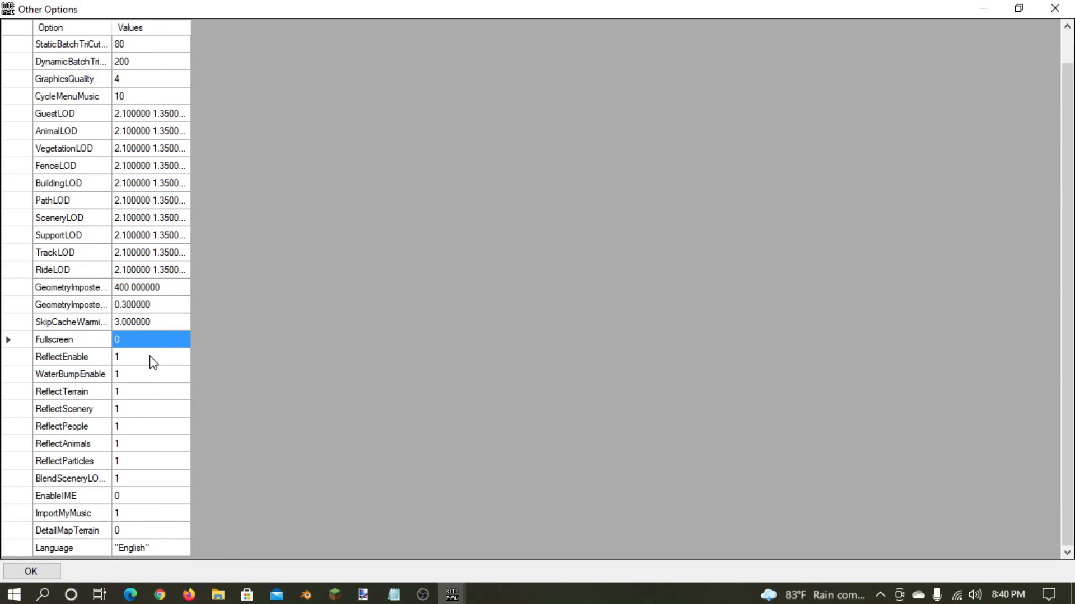
pyautogui.write('1')
pyautogui.press('BackSpace')
pyautogui.write('0')
pyautogui.click(132, 361)
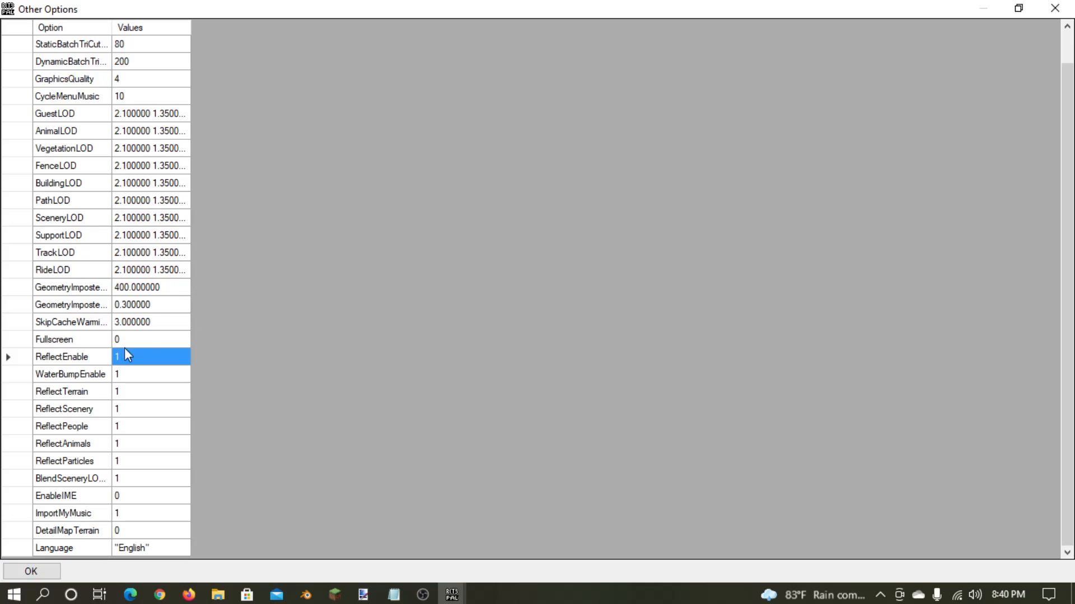
pyautogui.click(83, 342)
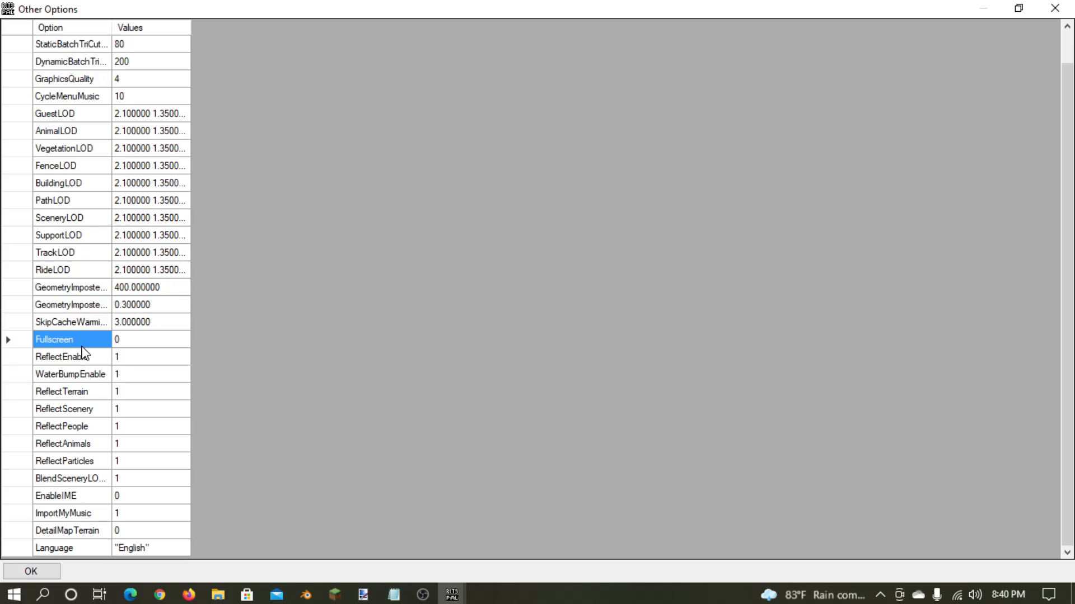
pyautogui.click(48, 571)
# - Review the main options list and save the options
pyautogui.scroll(-3, 276, 171)
pyautogui.scroll(3, 275, 171)
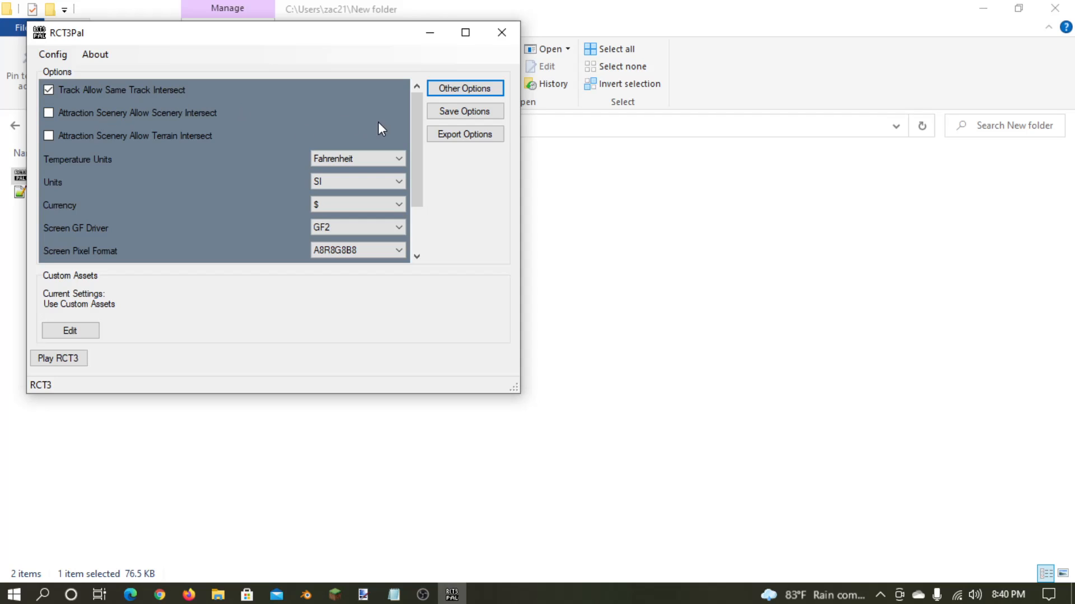
pyautogui.click(440, 116)
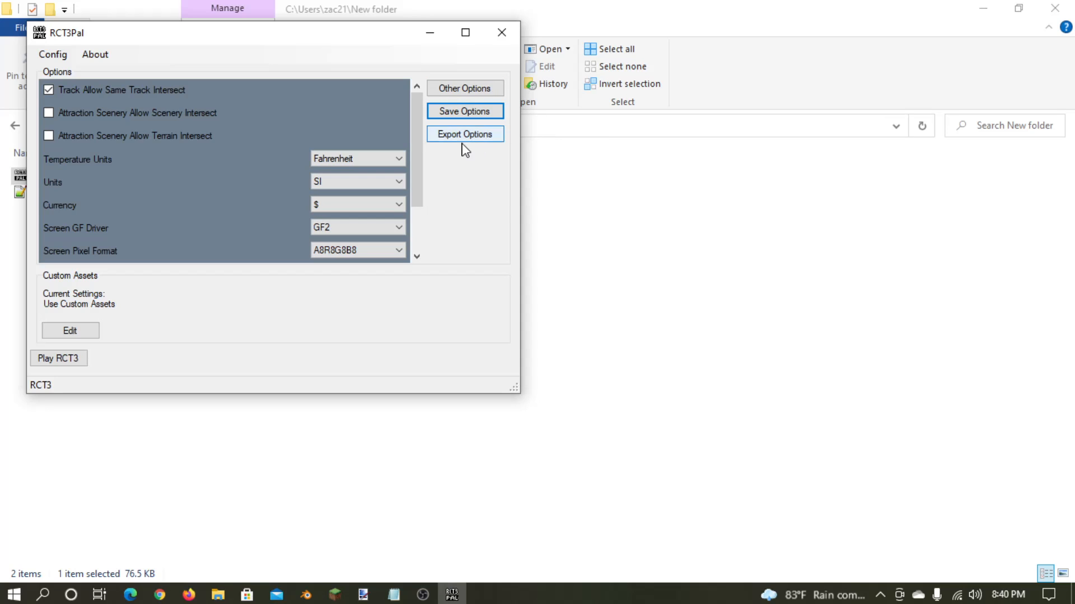
# - Export the options to Options2.txt in the RCT3 folder, overwriting the existing file
pyautogui.click(463, 136)
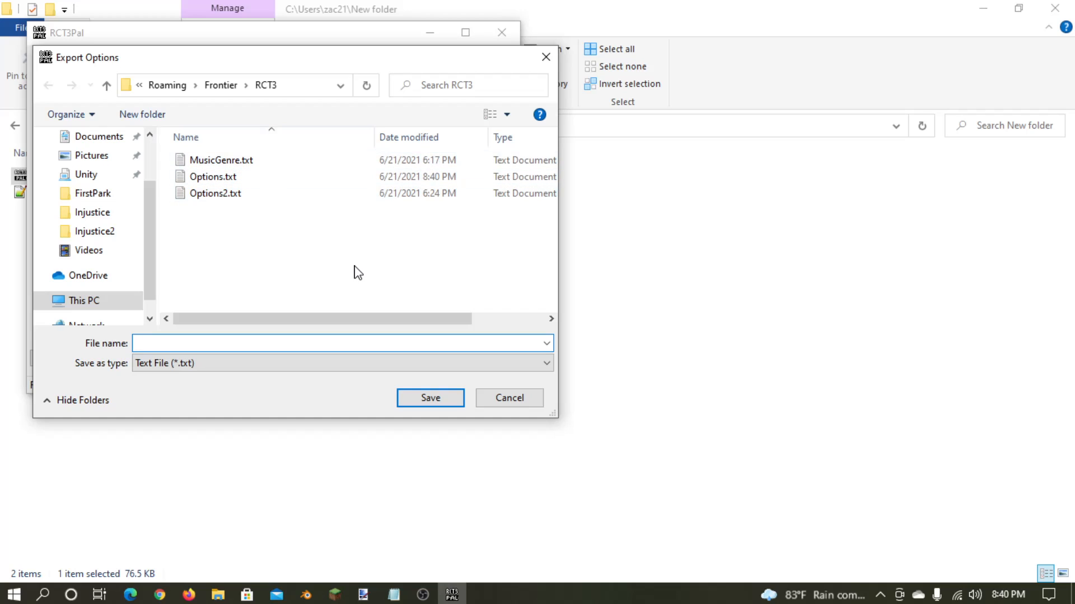
pyautogui.click(234, 199)
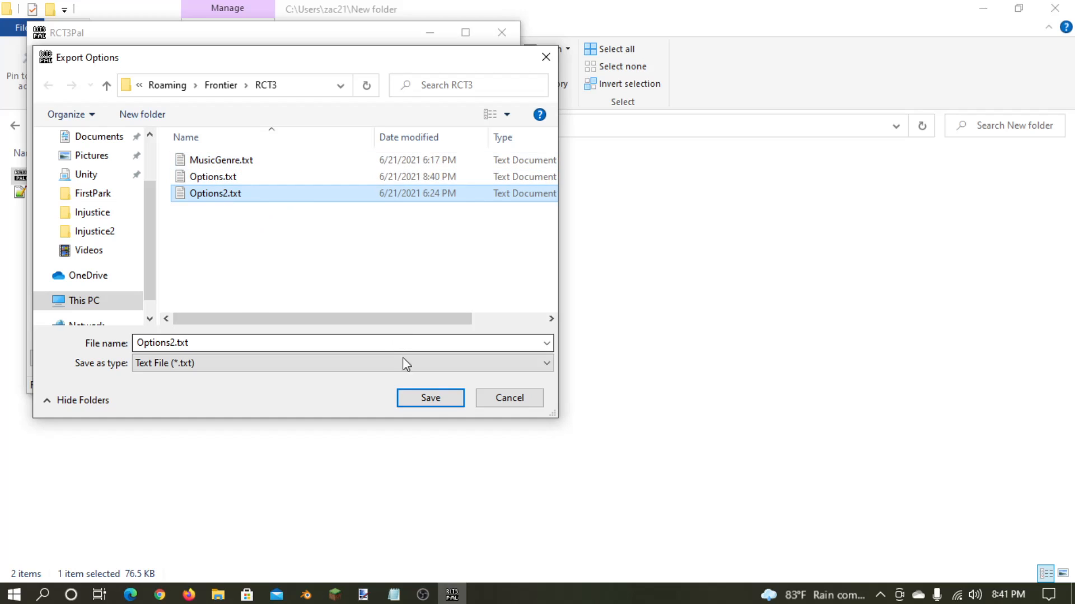
pyautogui.click(412, 404)
pyautogui.click(574, 300)
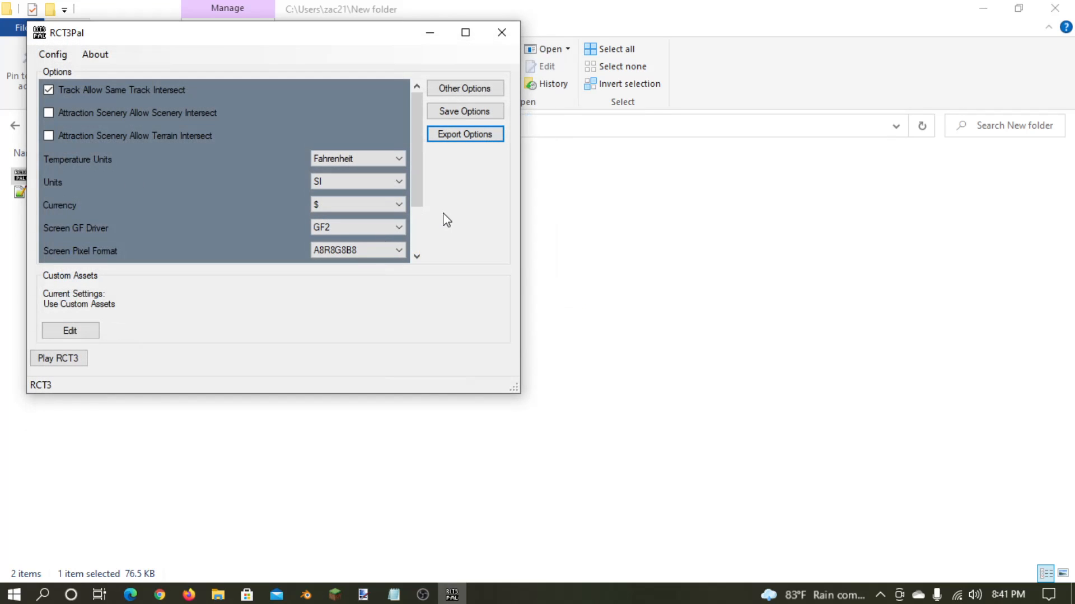
# - Turn off Use Custom Assets in the custom assets settings and confirm
pyautogui.scroll(-3, 410, 254)
pyautogui.scroll(3, 241, 115)
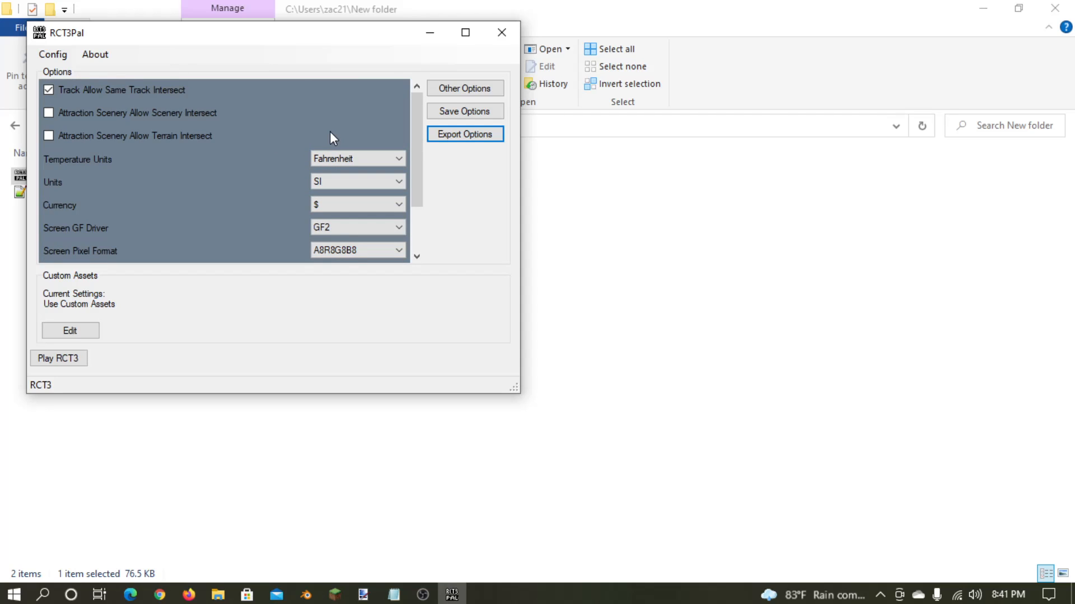
pyautogui.click(85, 340)
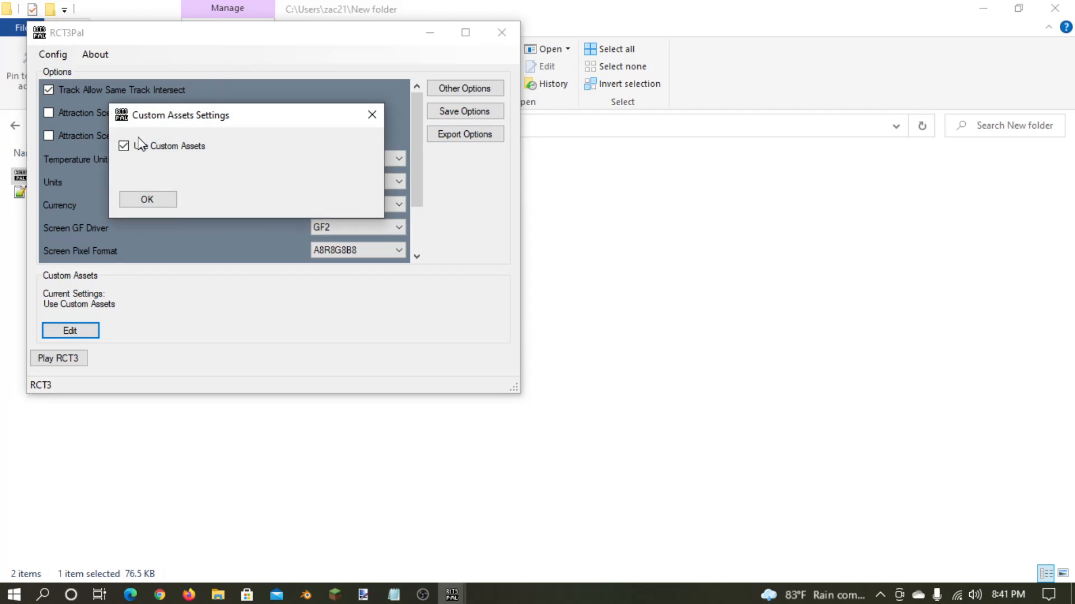
pyautogui.click(177, 152)
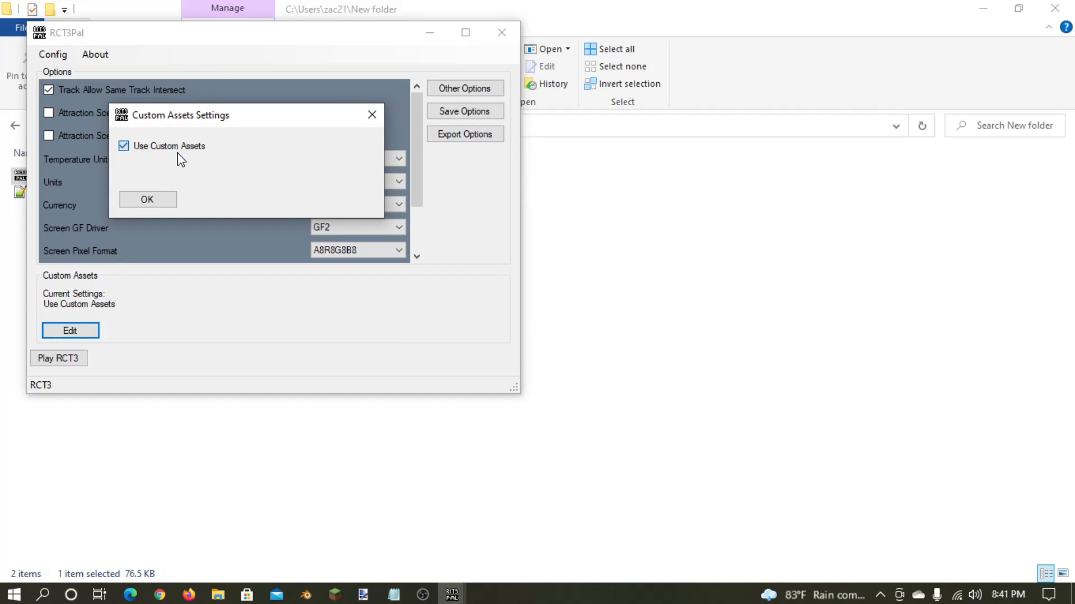
pyautogui.click(148, 201)
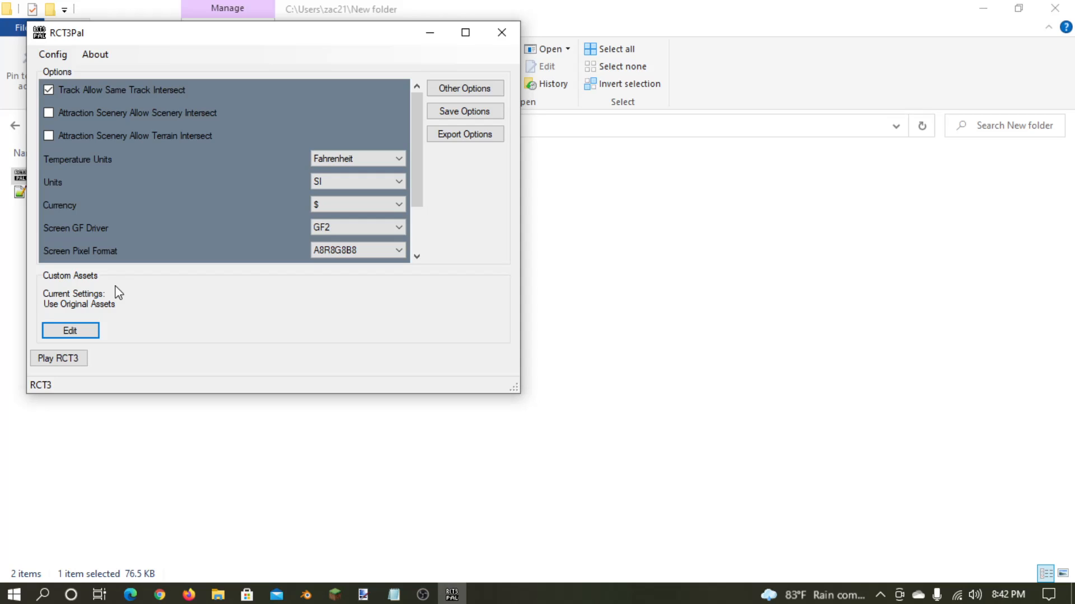
# - Turn Use Custom Assets back on in the custom assets settings and confirm
pyautogui.click(70, 330)
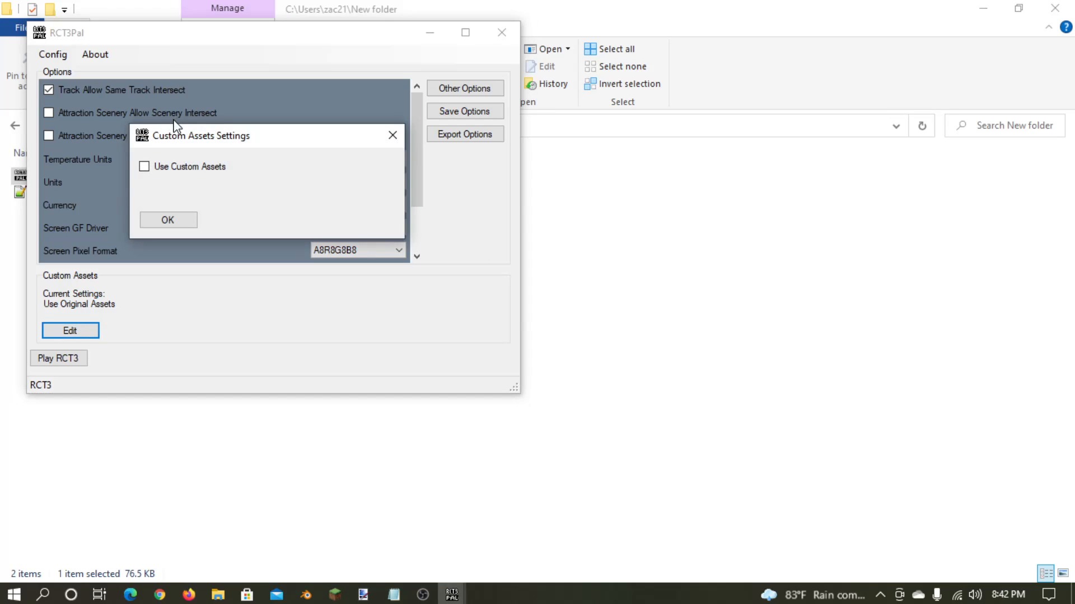
pyautogui.click(163, 168)
pyautogui.click(172, 224)
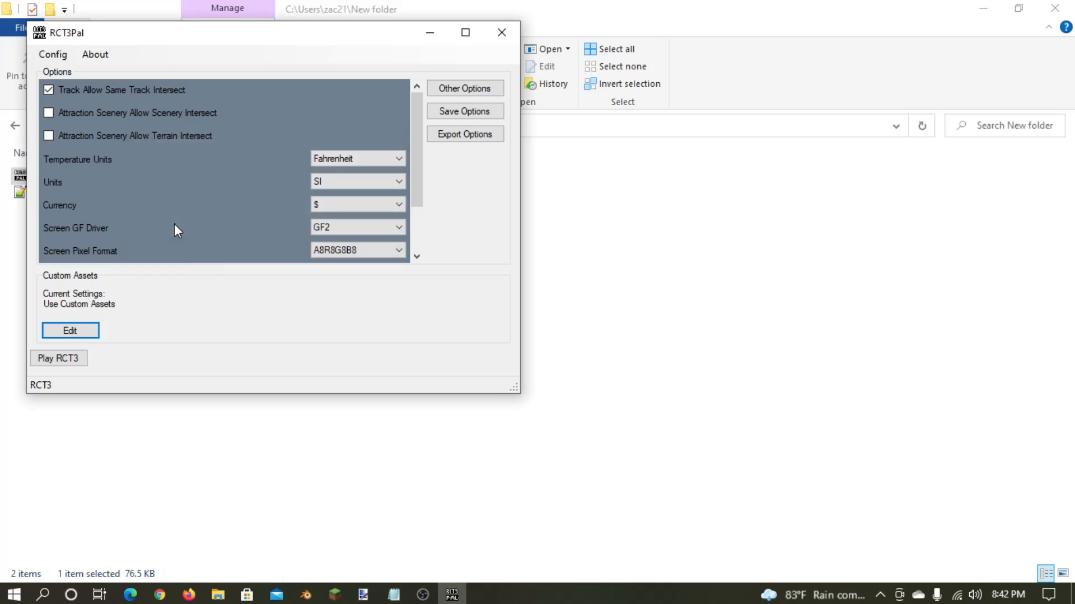
# - Launch RCT3 from RCT3Pal, check the launcher window while the game runs, and return to the game's main menu
pyautogui.click(67, 359)
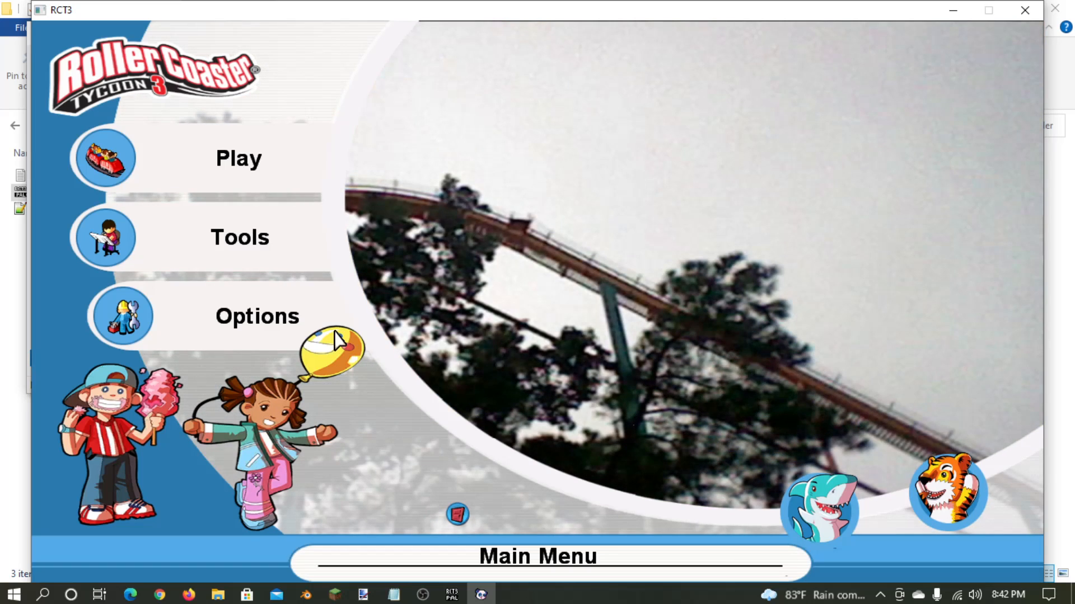
pyautogui.click(456, 596)
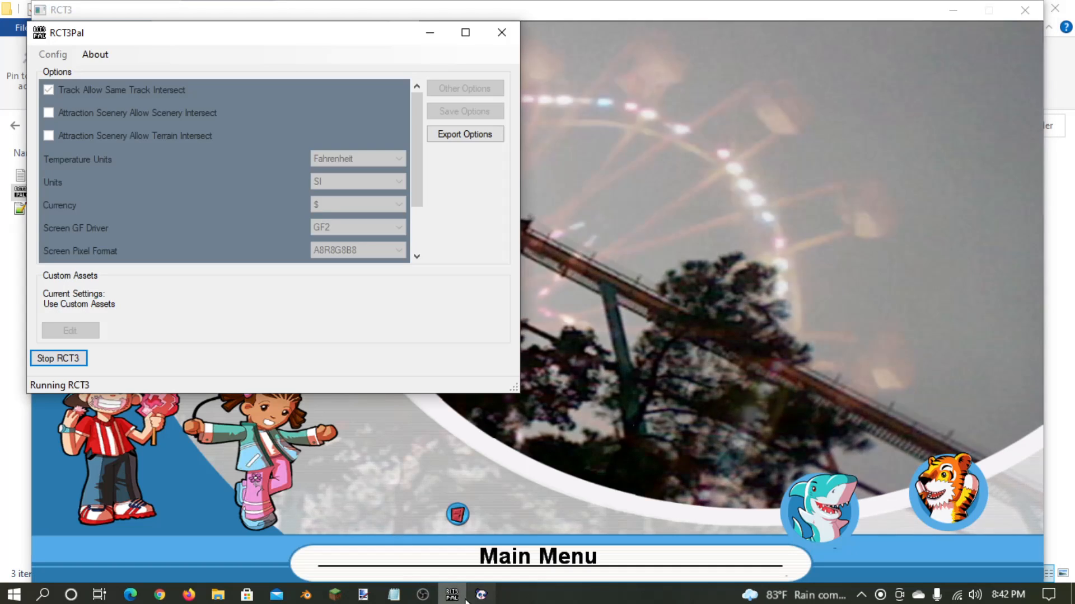
pyautogui.click(475, 597)
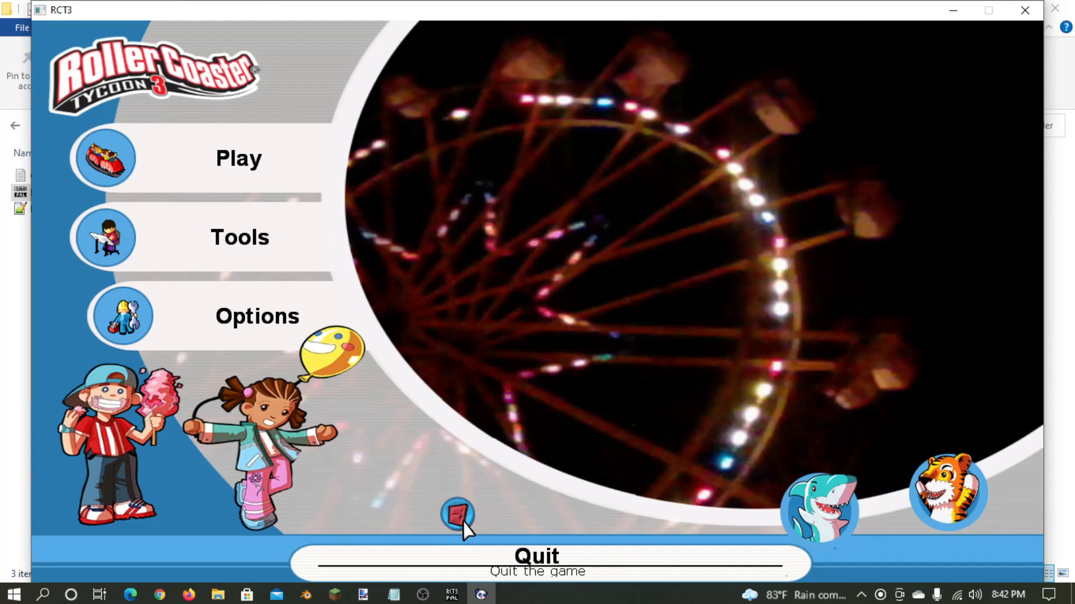
# - Switch to RCT3Pal and stop the running RCT3 game, confirming the stop
pyautogui.click(452, 595)
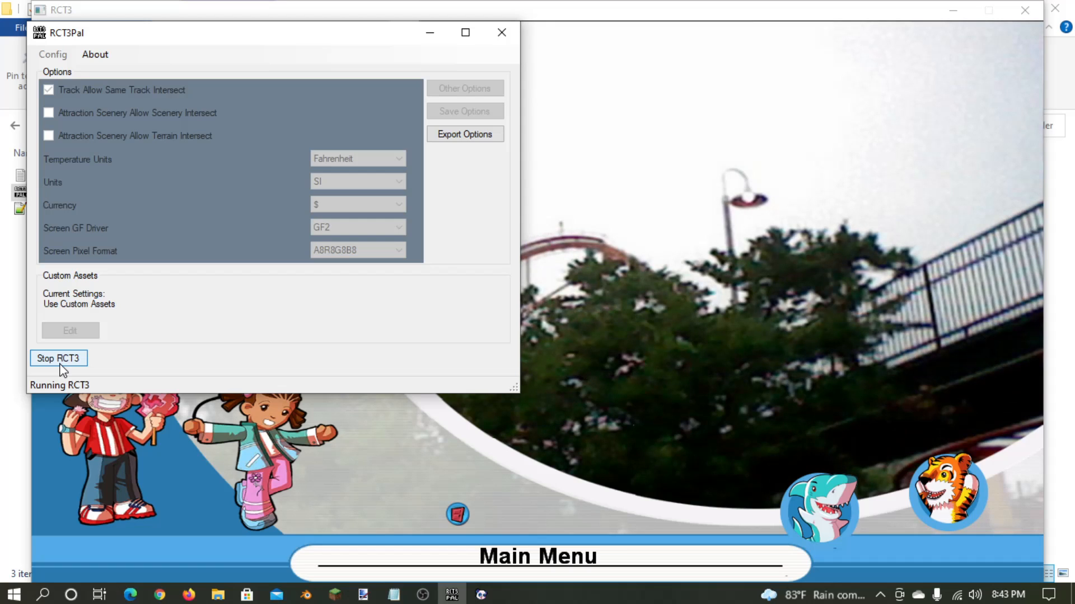
pyautogui.click(58, 358)
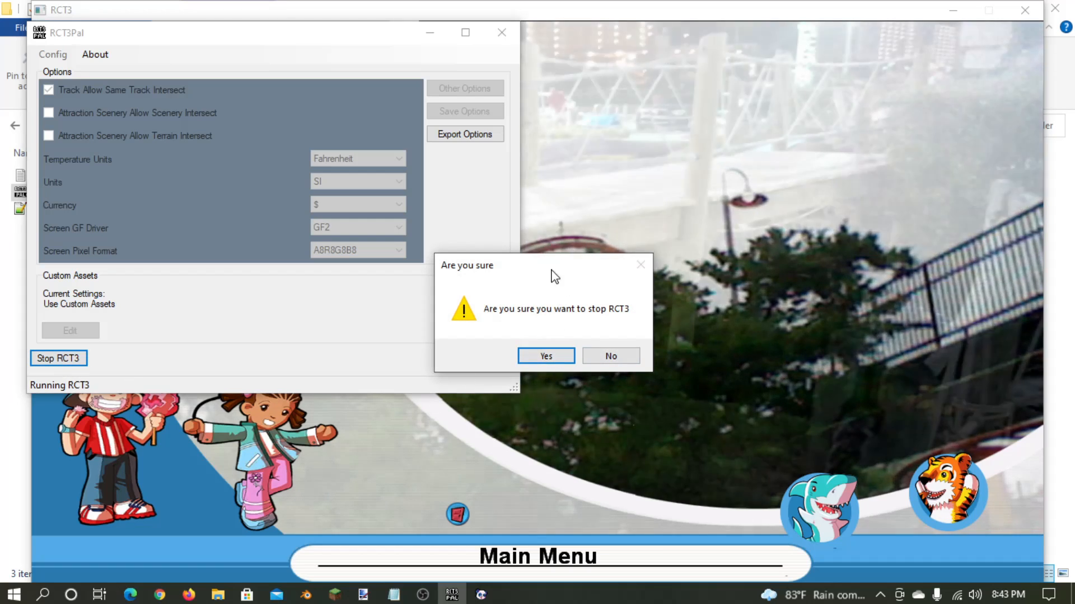
pyautogui.click(549, 359)
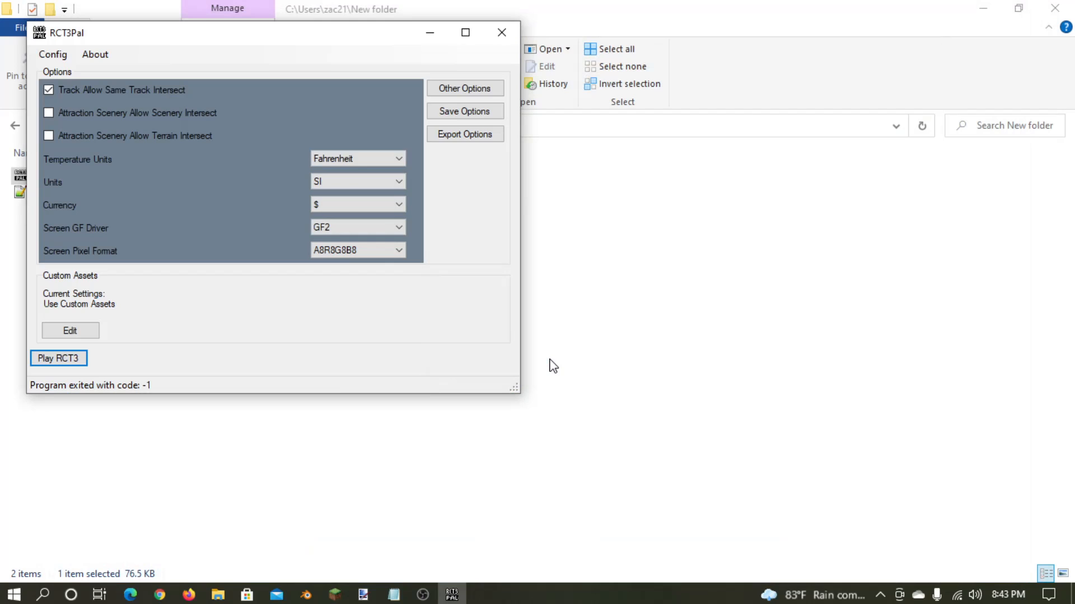